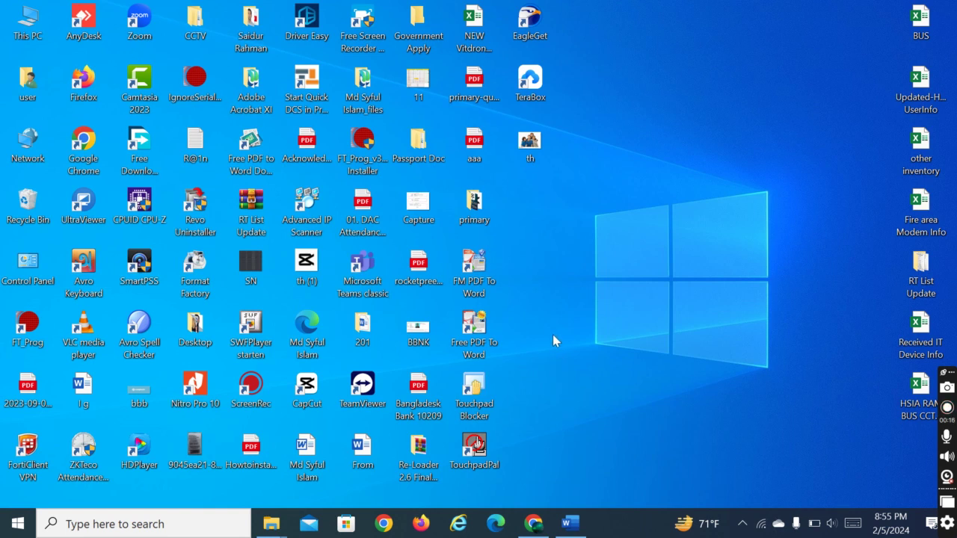
Step: Open the th picture from the desktop to view it, and close the image viewer
double_click(533, 150)
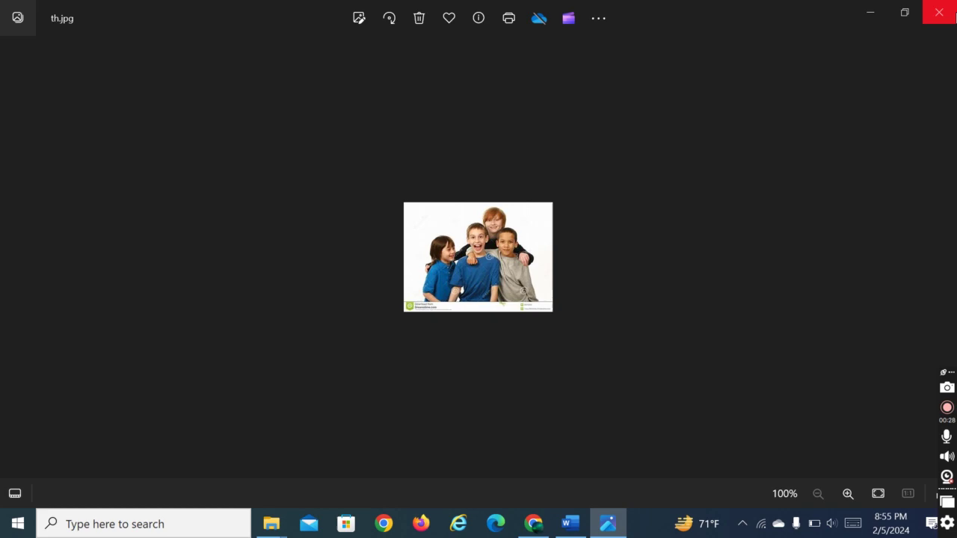
left_click(953, 17)
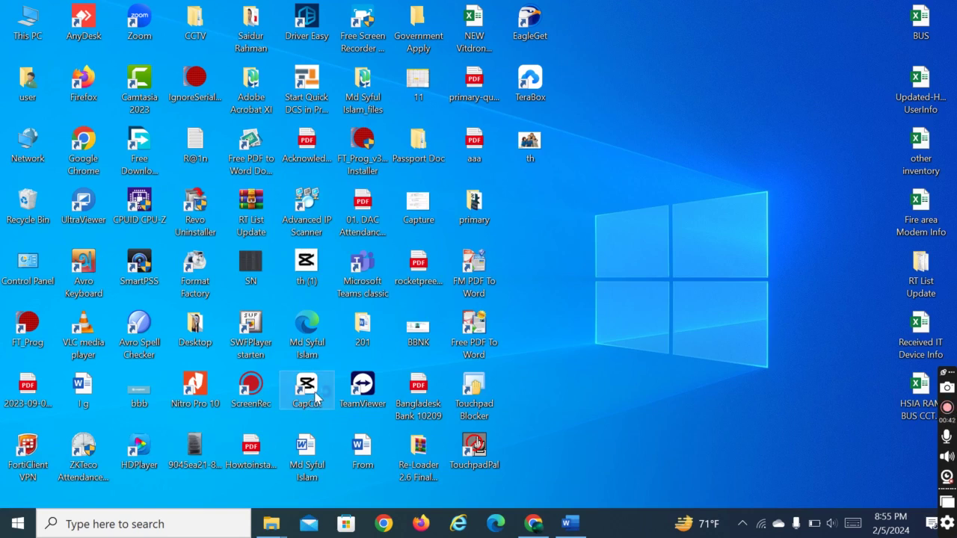
Step: Open CapCut and start a new project
double_click(315, 395)
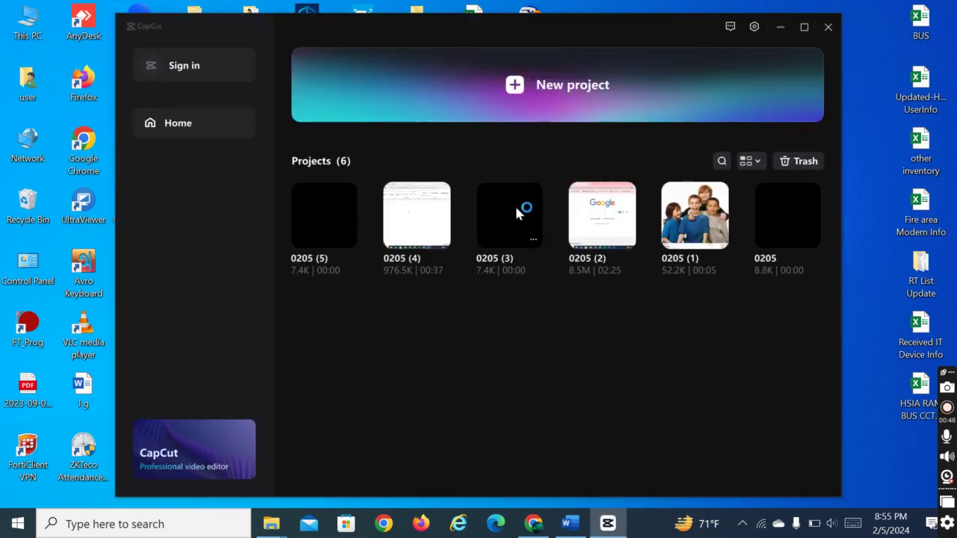
left_click(556, 88)
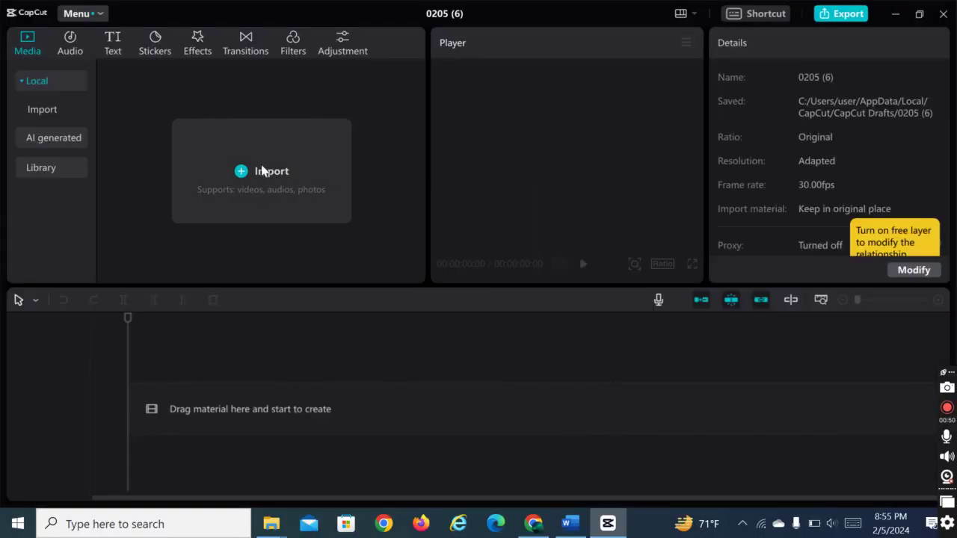
Step: Import the th picture from the Desktop folder into the project's media
left_click(245, 174)
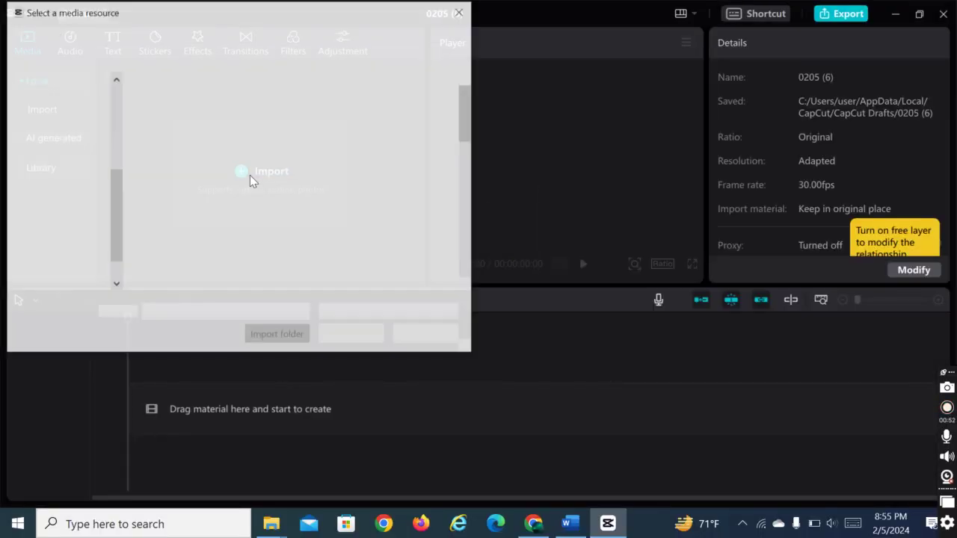
scroll(396, 172, "down", 4)
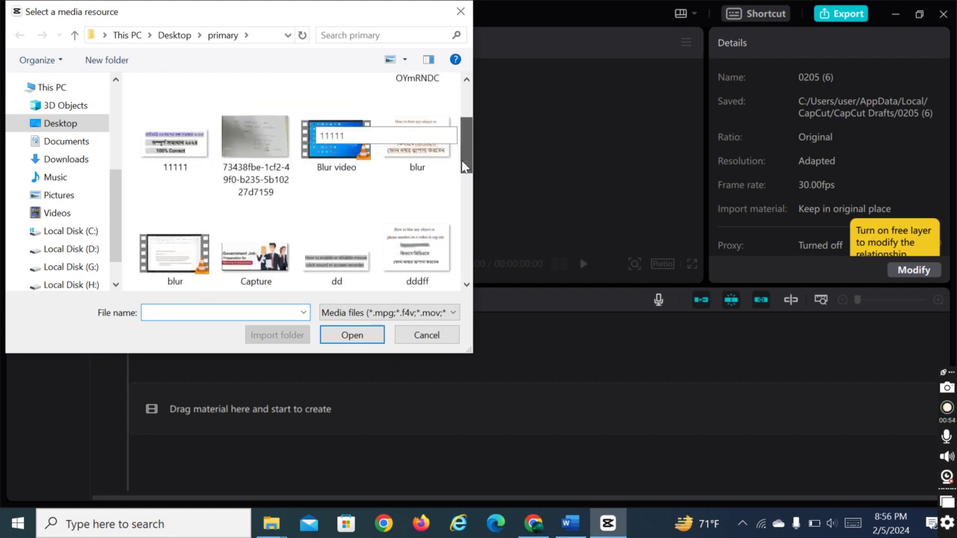
left_click_drag(464, 202, 472, 97)
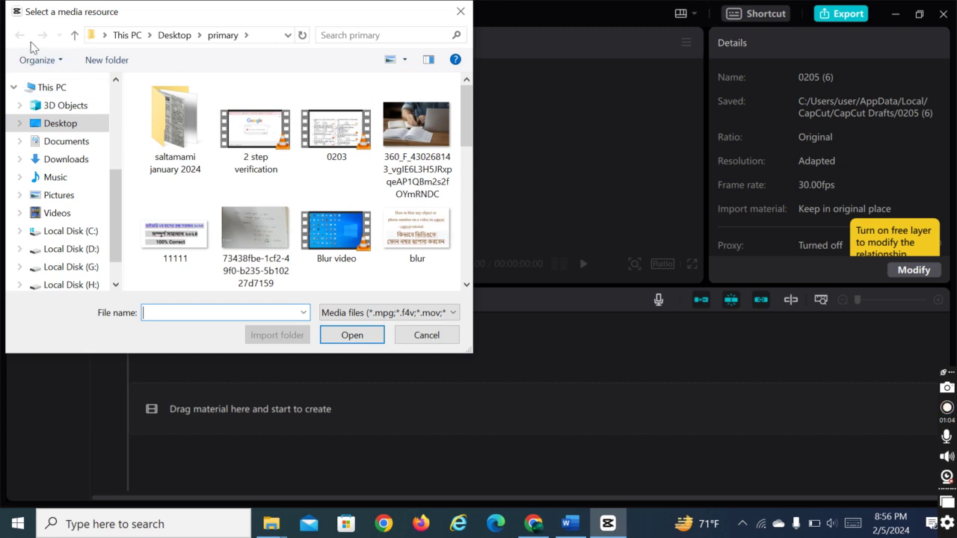
left_click(177, 36)
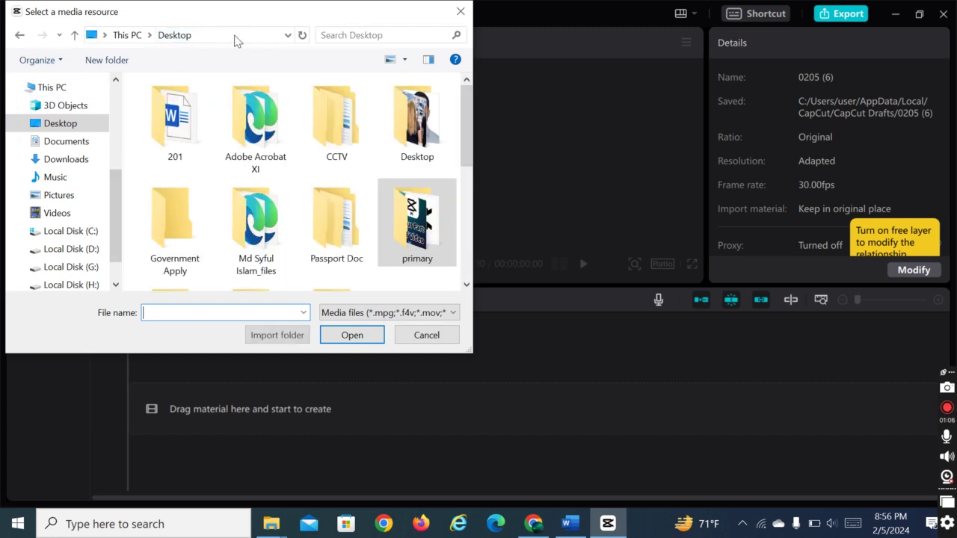
left_click_drag(470, 144, 468, 268)
double_click(344, 252)
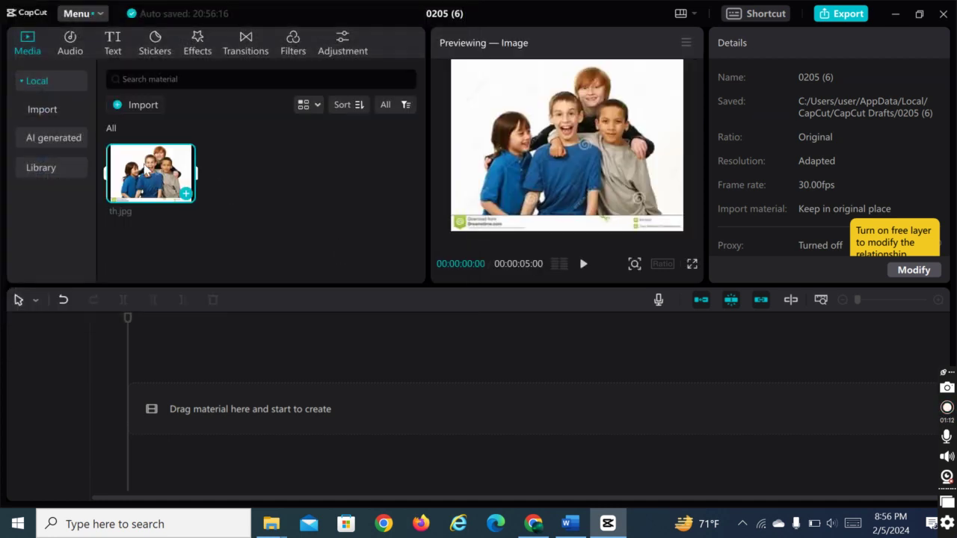
Step: Place th.jpg at the start of the timeline twice, stacking the second copy on a track above the first
left_click_drag(147, 174, 149, 407)
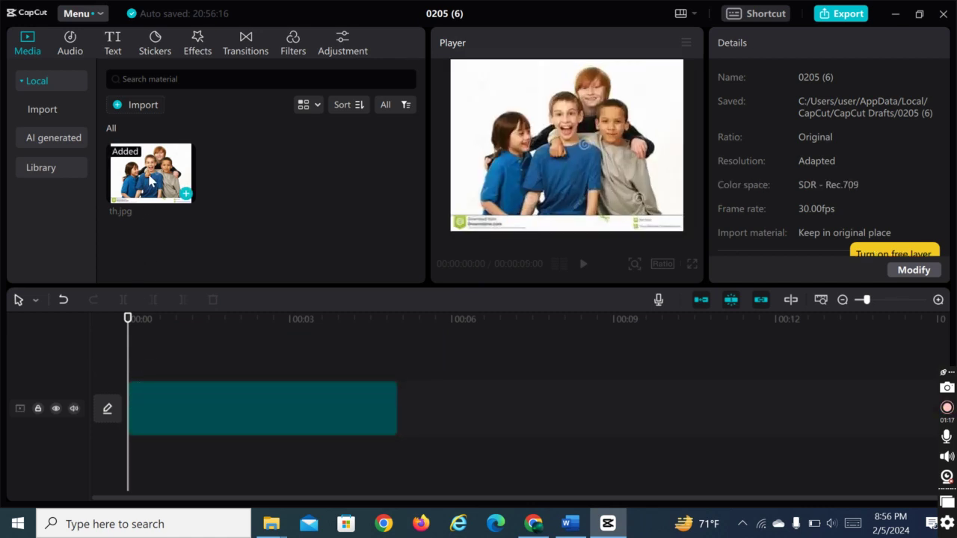
left_click_drag(150, 178, 150, 351)
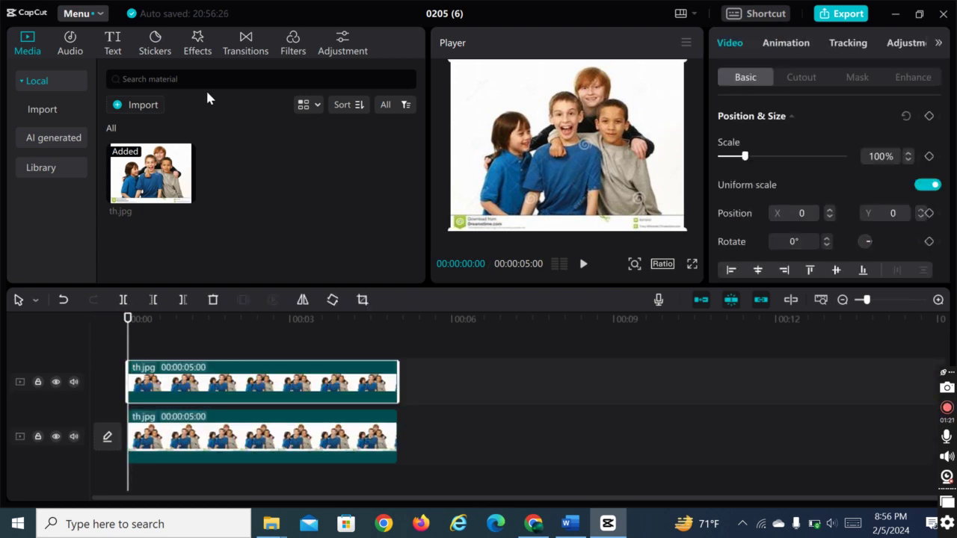
Step: Apply the Blur video effect from the Lens category to the upper th.jpg clip
left_click(198, 47)
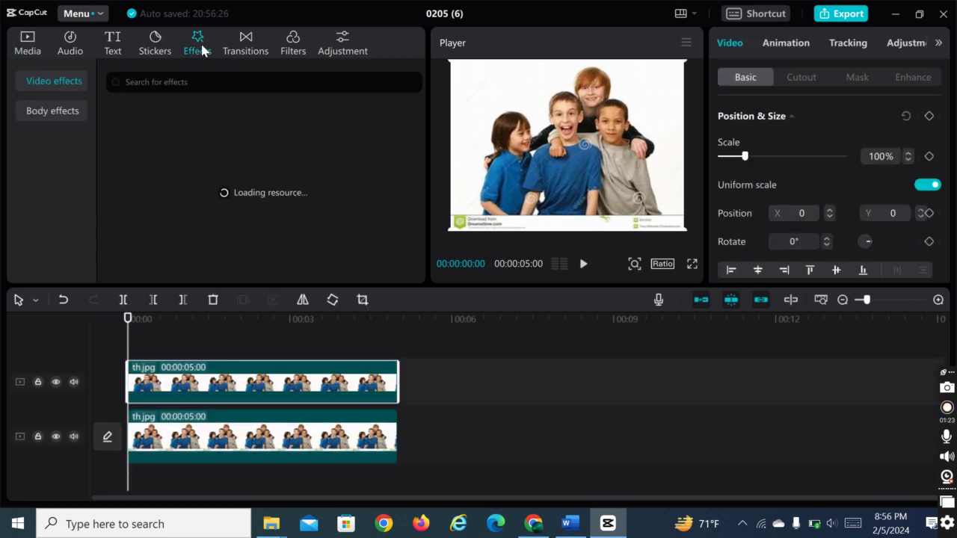
left_click(21, 85)
left_click(37, 162)
left_click_drag(423, 145, 414, 239)
left_click_drag(209, 235, 191, 386)
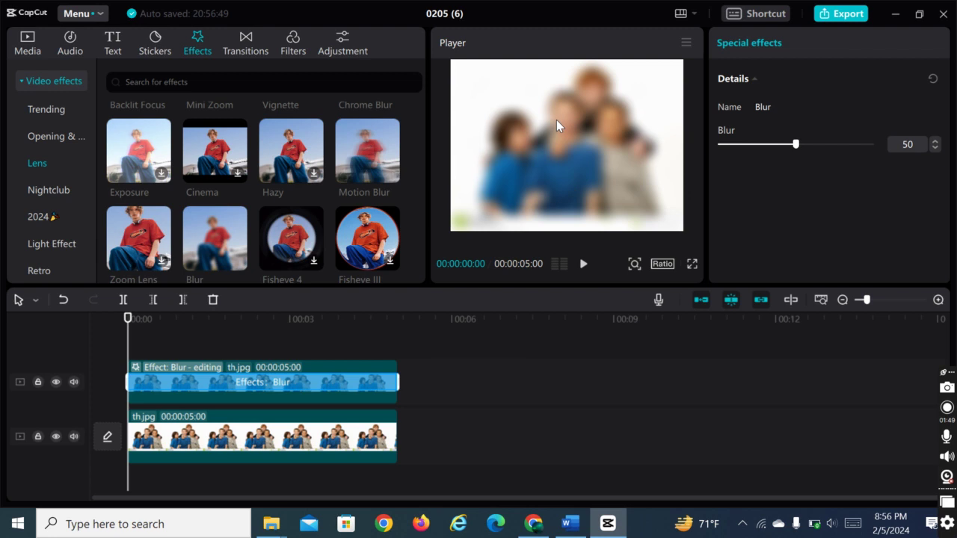
Step: Add a Circle mask to the blurred upper clip and shrink it to cover only the face of the middle boy
right_click(300, 401)
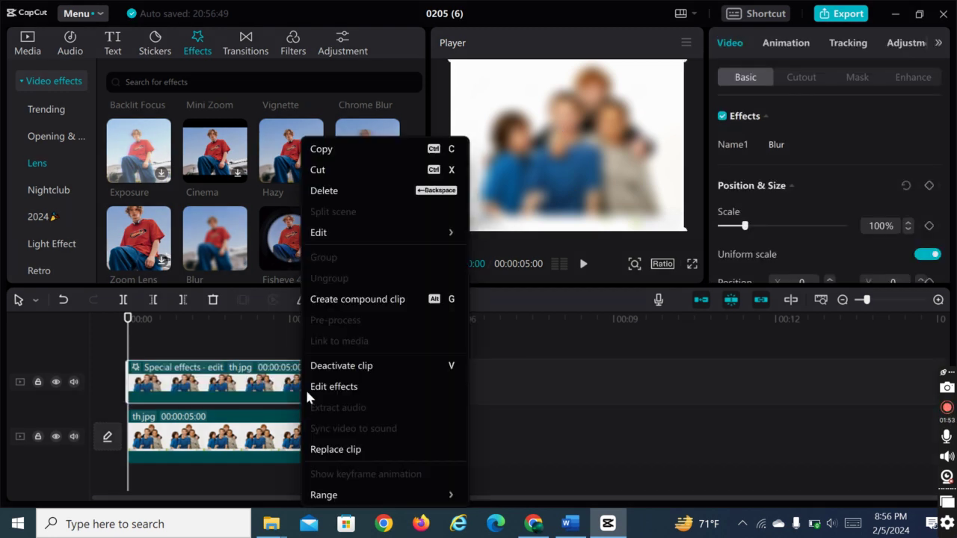
left_click(334, 386)
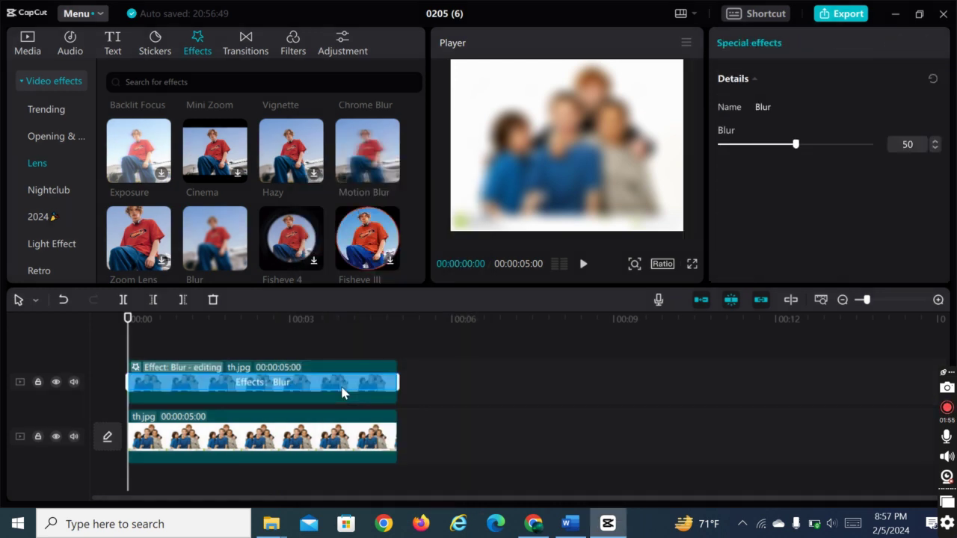
left_click(277, 404)
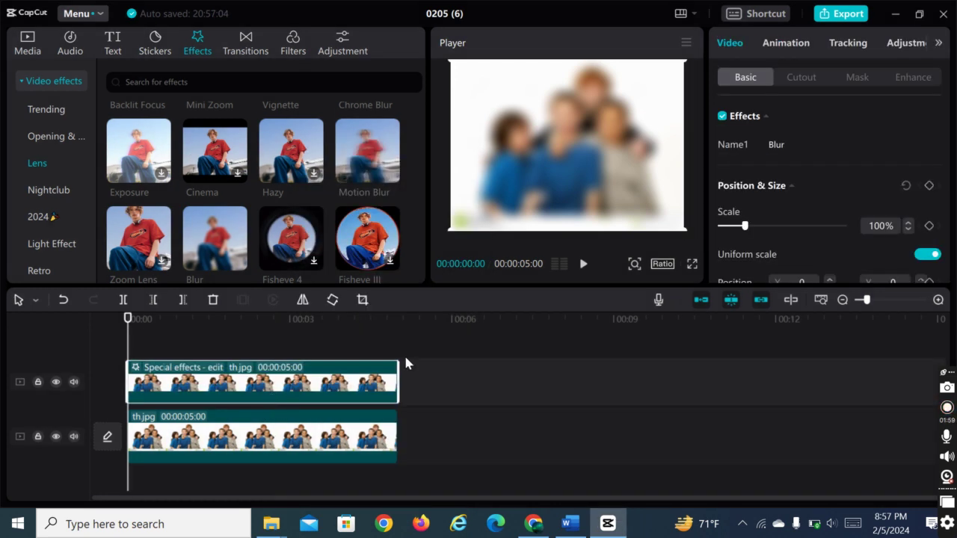
left_click(855, 78)
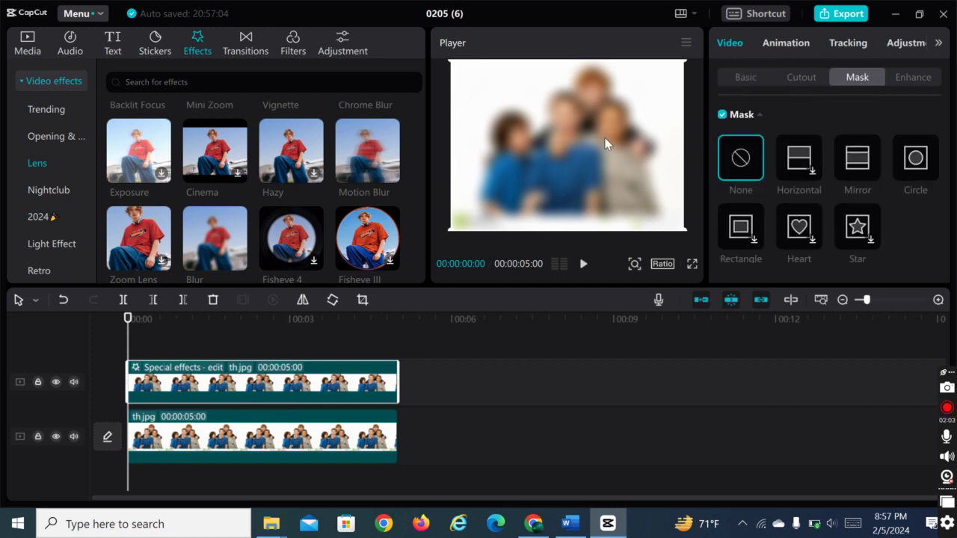
left_click(907, 175)
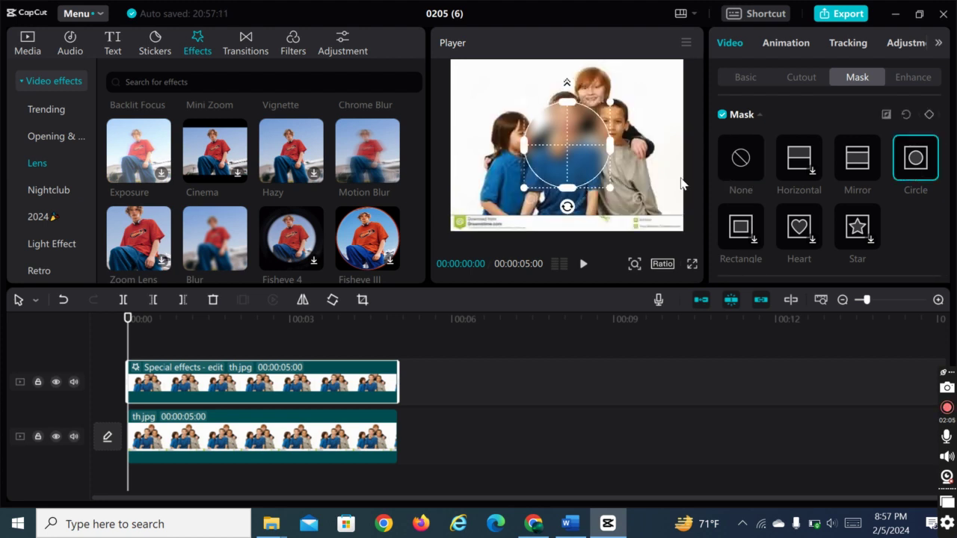
left_click_drag(610, 191, 566, 112)
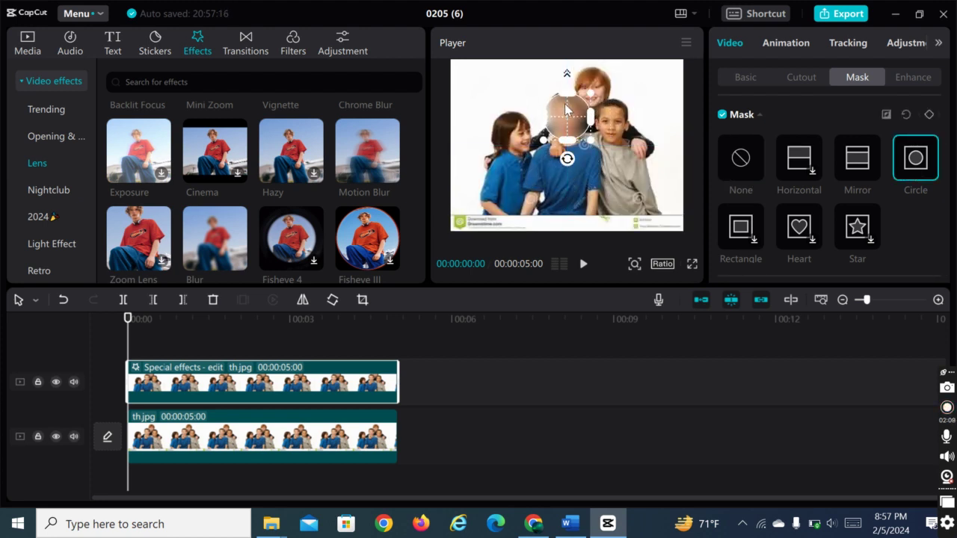
mouse_move(590, 148)
left_mouse_down()
mouse_move(574, 131)
mouse_move(587, 141)
left_mouse_up()
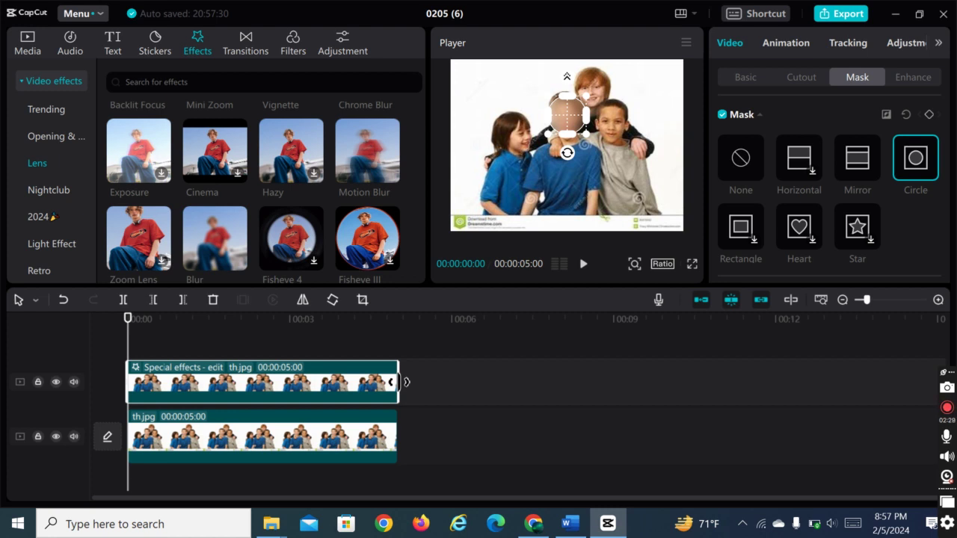
Step: Trim both ends of the upper blurred clip so it runs from about 0.8 s to about 3.3 s
left_click_drag(398, 381, 306, 382)
left_click_drag(127, 382, 187, 382)
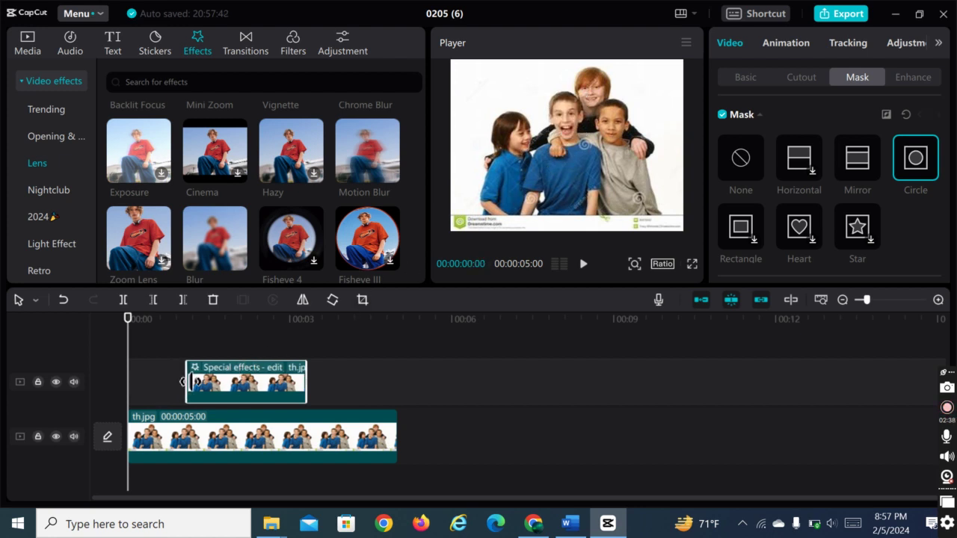
left_click_drag(182, 382, 171, 382)
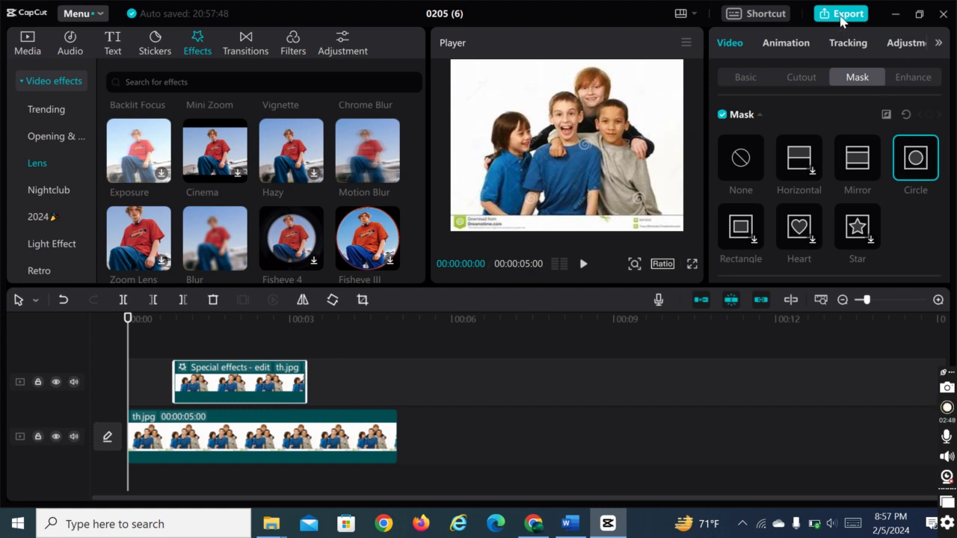
Step: Export the project as the mp4 video 0205 (6) at 720P, with the H.264 codec and 30fps
left_click(843, 16)
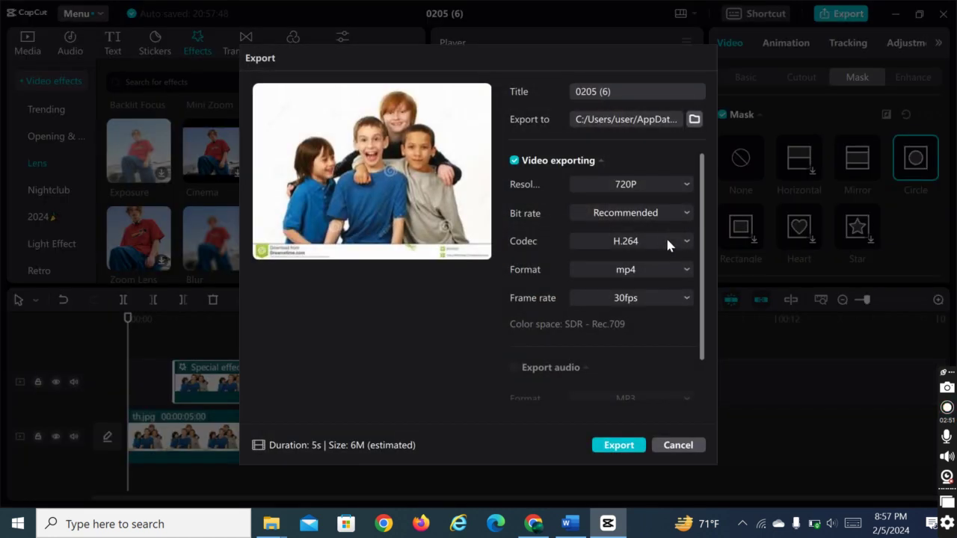
left_click(619, 445)
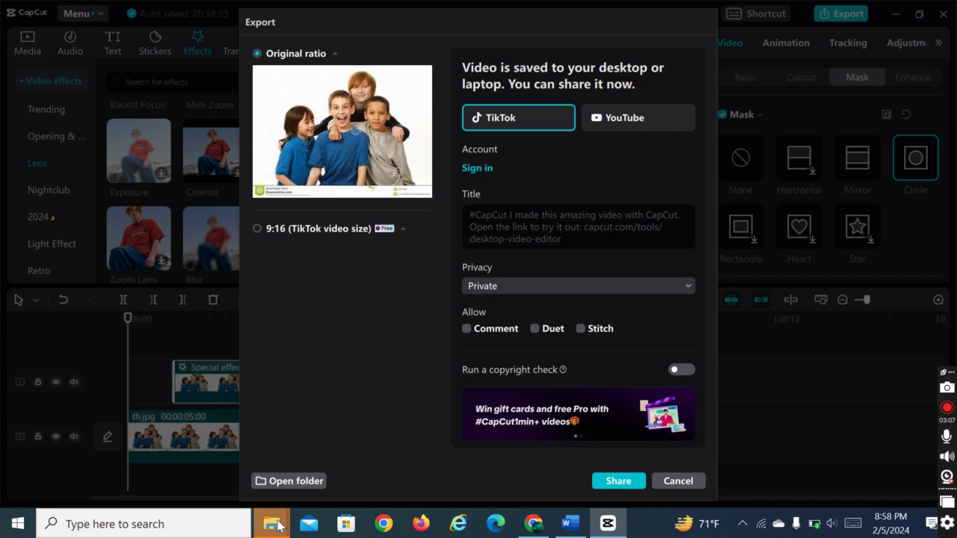
Step: Open the export folder in File Explorer, play the 0205 (6) video in VLC, and close the player
mouse_move(276, 526)
left_click(425, 464)
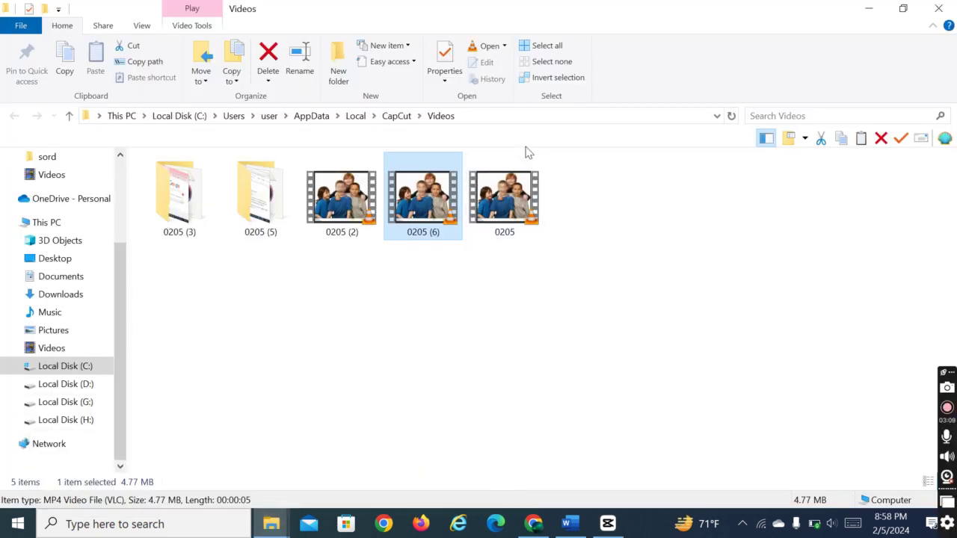
double_click(430, 193)
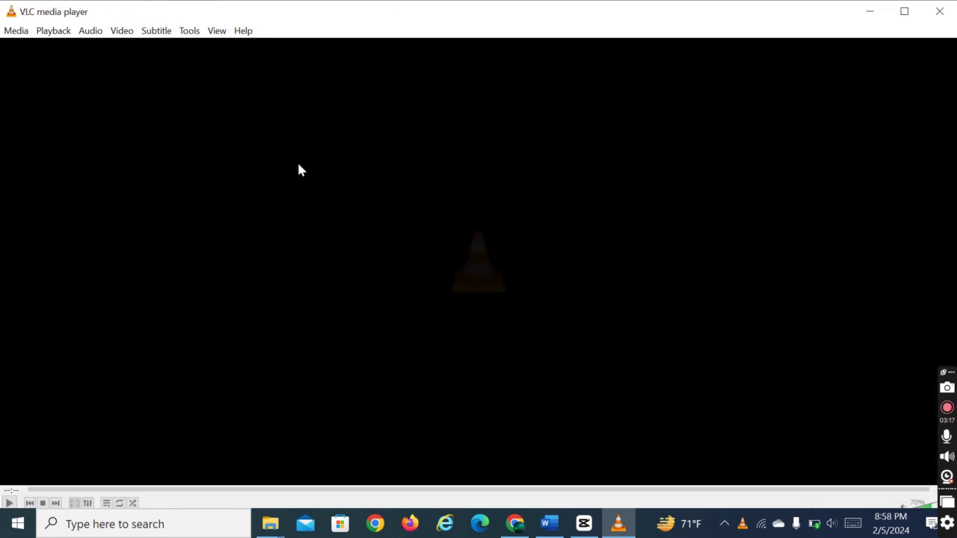
left_click(942, 13)
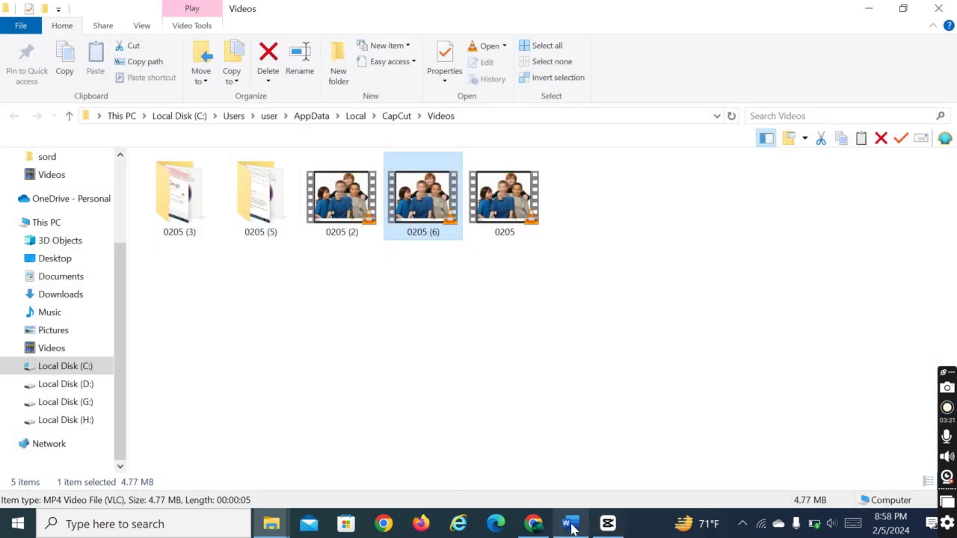